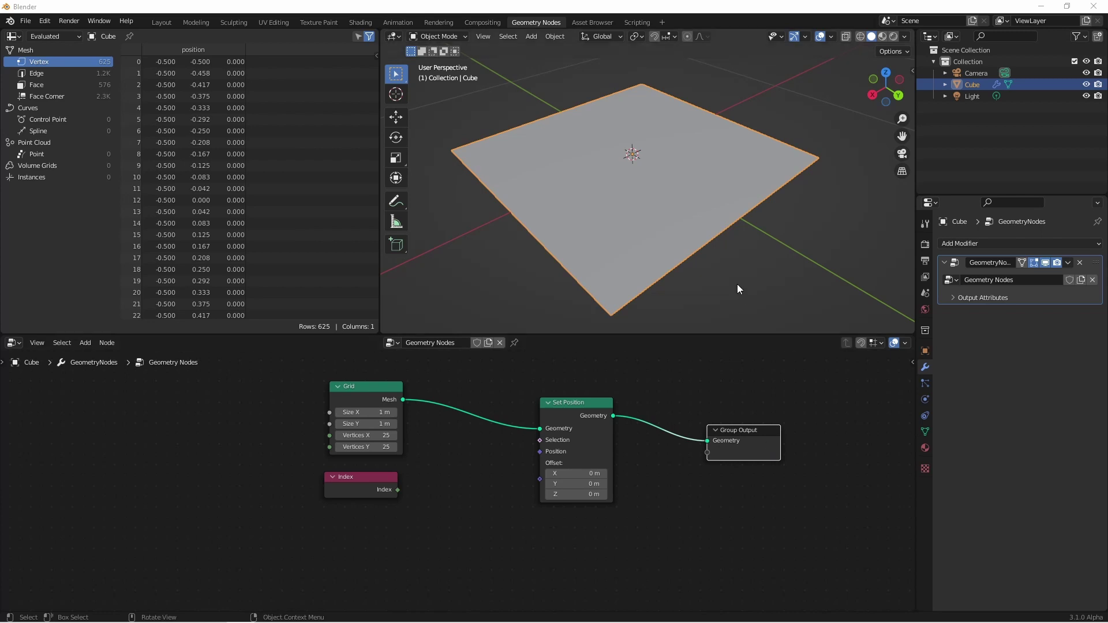
Rearrange the Index and Set Position nodes, trying a duplicate Set Position and undoing it.
scroll(542, 476, up, 2)
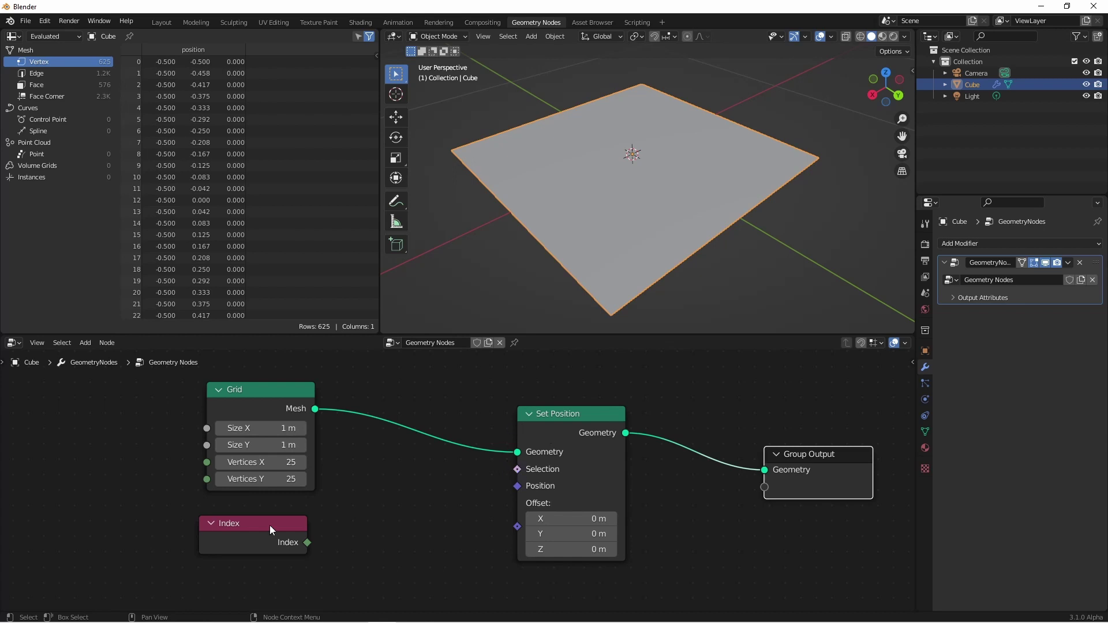
drag(269, 525, 280, 518)
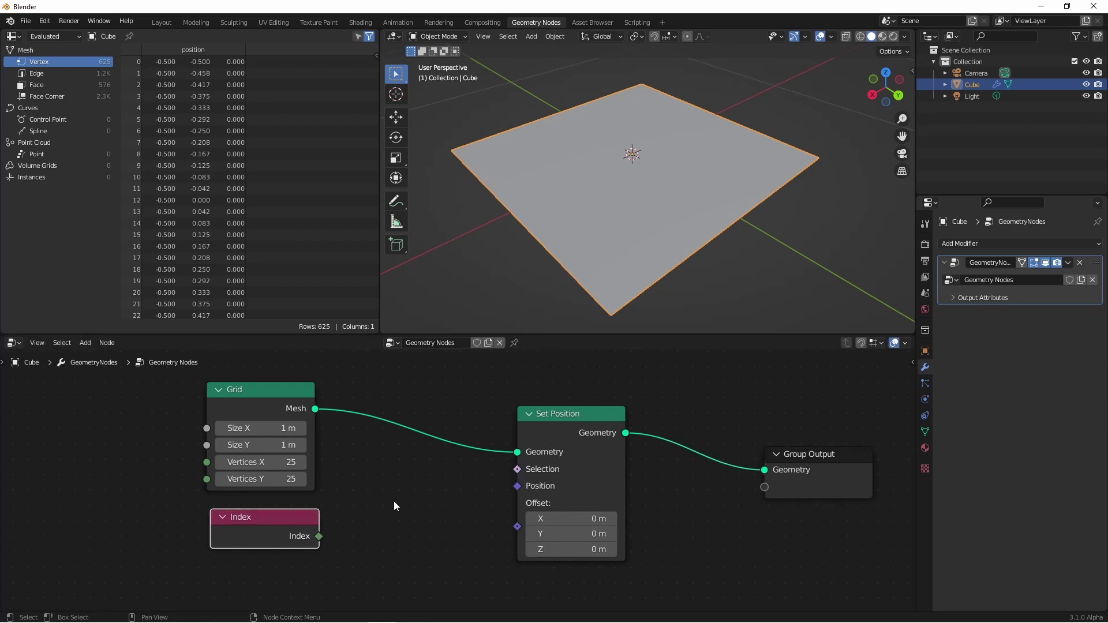
key(shift+a)
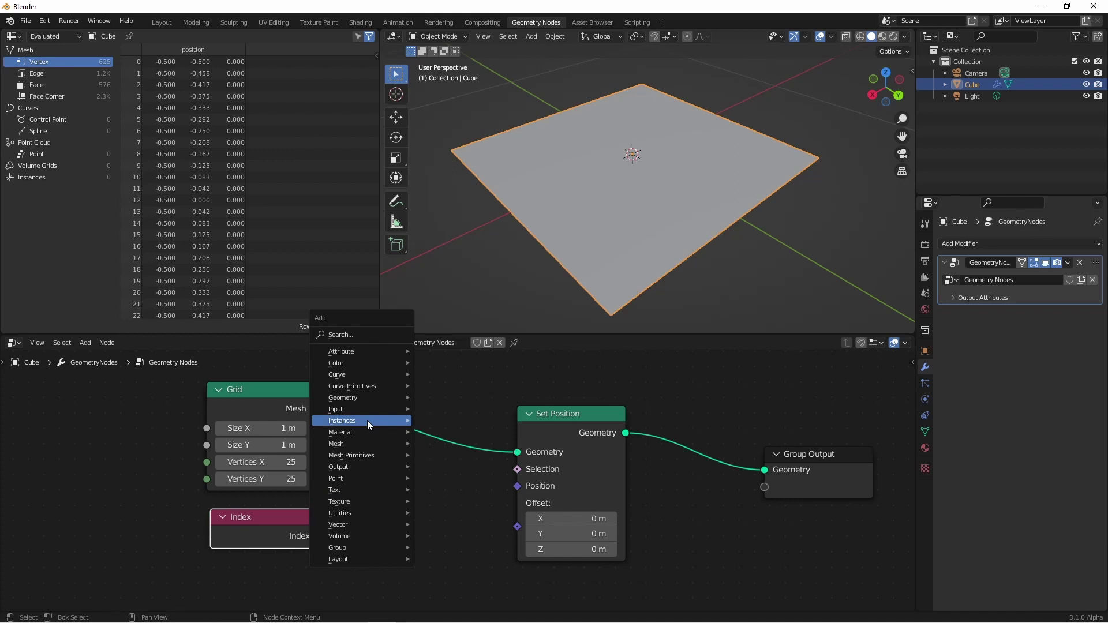
mouse_move(362, 416)
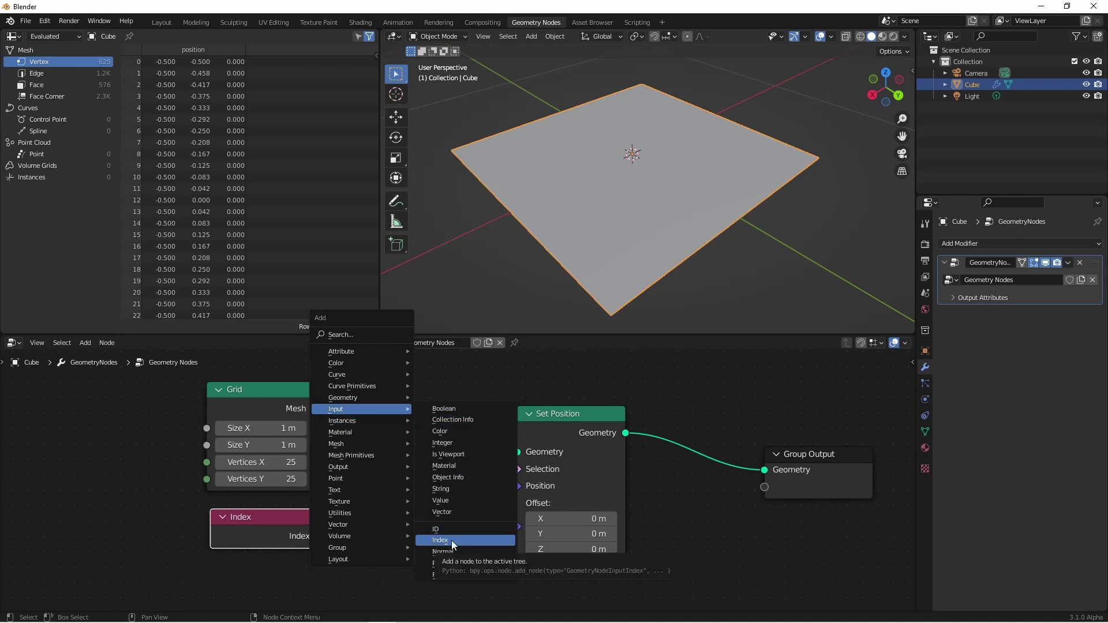
key(Escape)
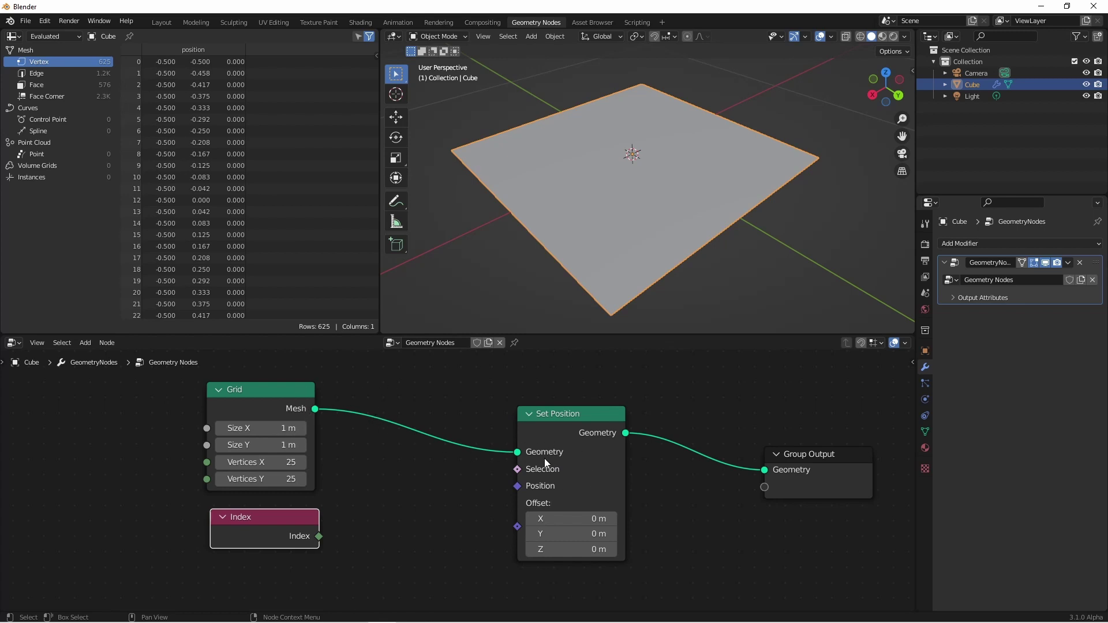
drag(545, 459, 463, 458)
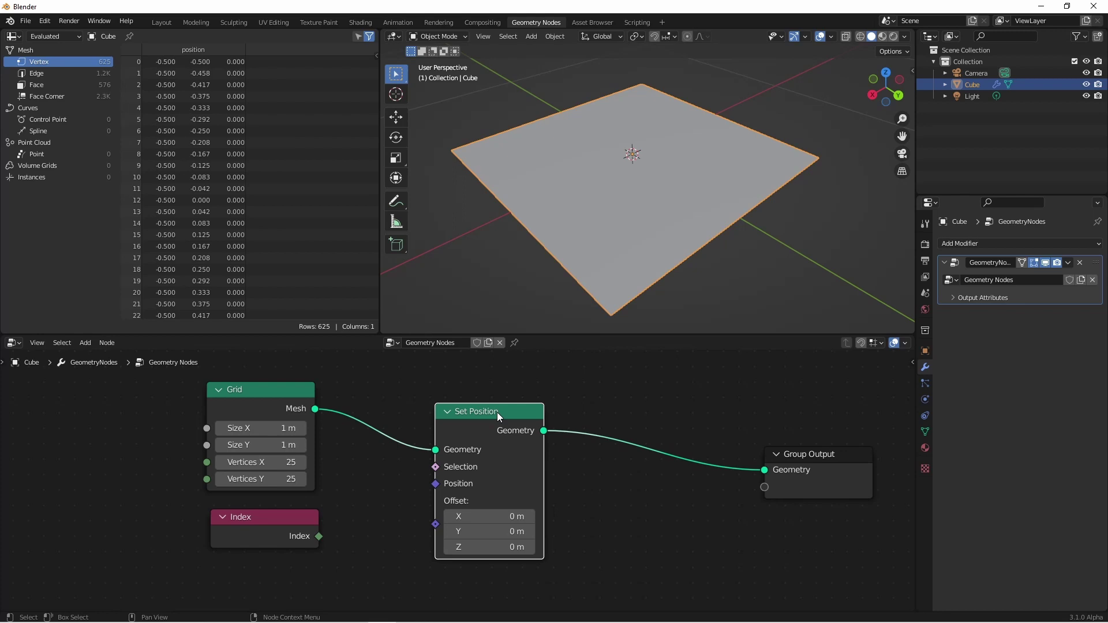
key(shift+d)
click(670, 415)
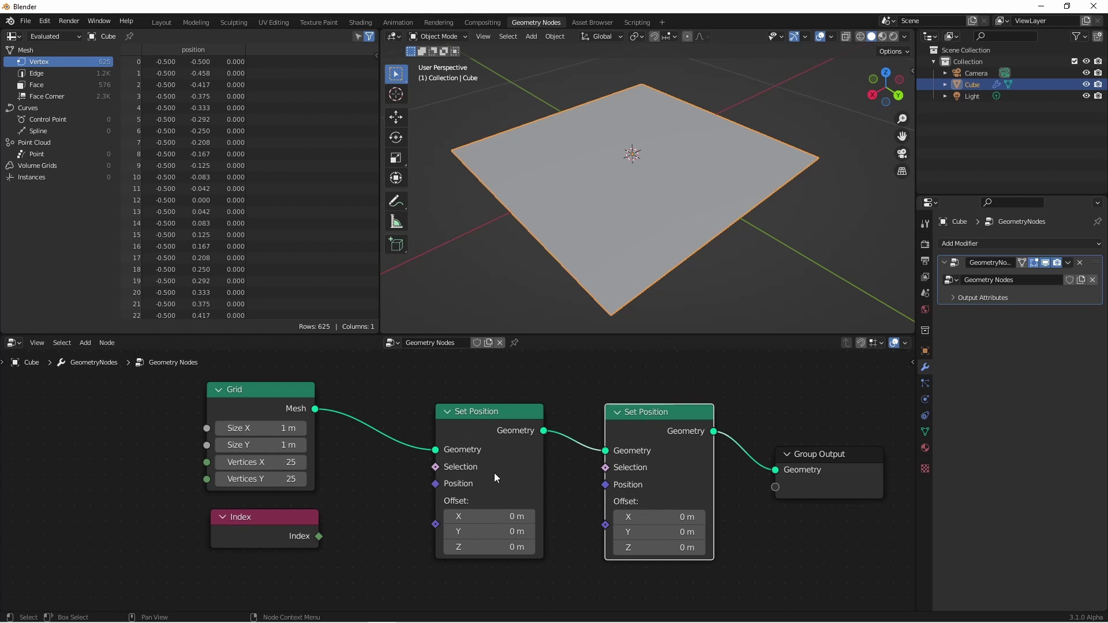
key(ctrl+z)
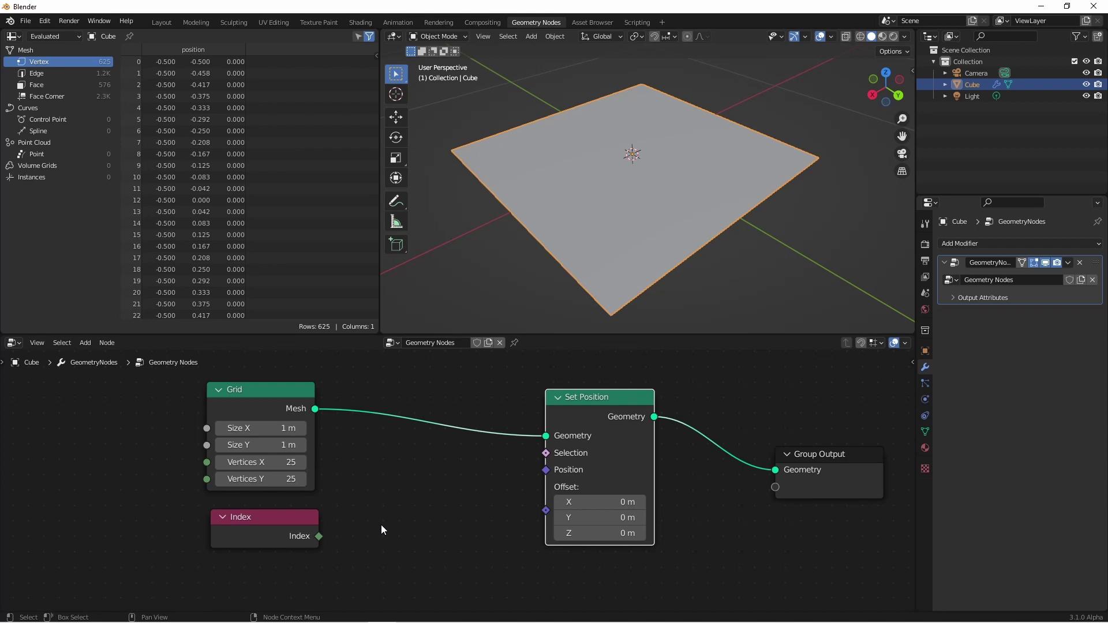
Link Index into Set Position's Selection and set Offset Z to 0.1 m.
drag(319, 536, 545, 459)
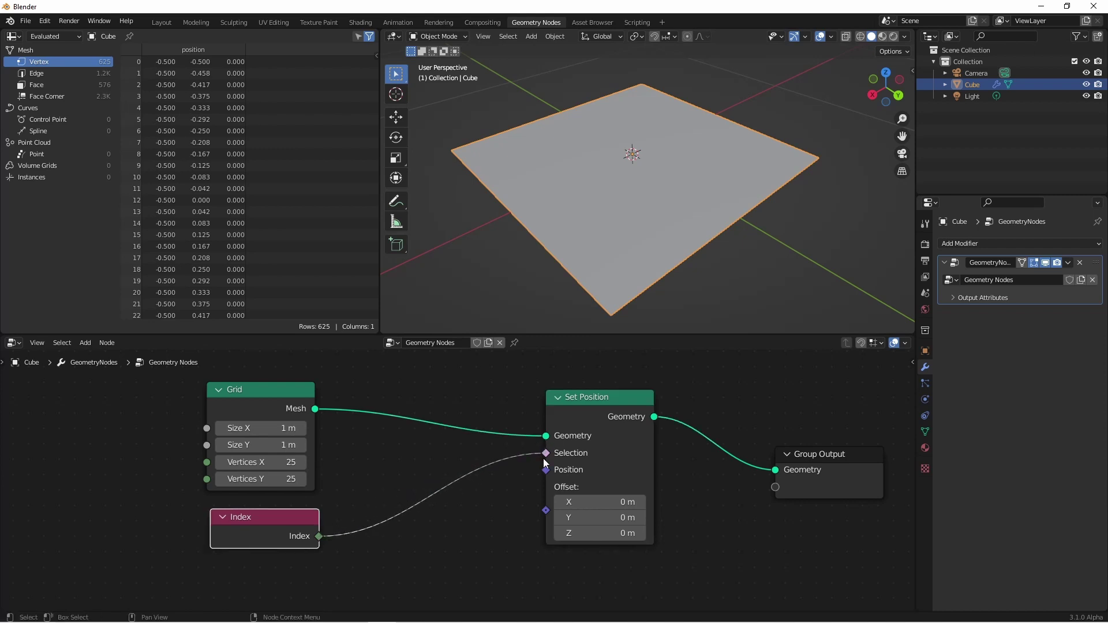
click(604, 563)
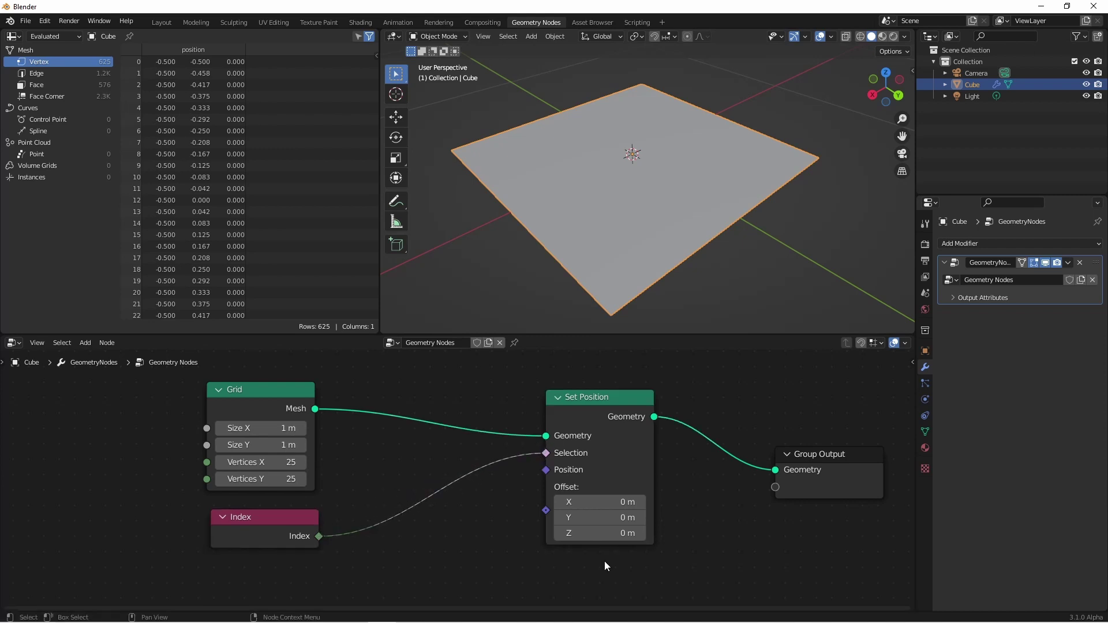
click(640, 534)
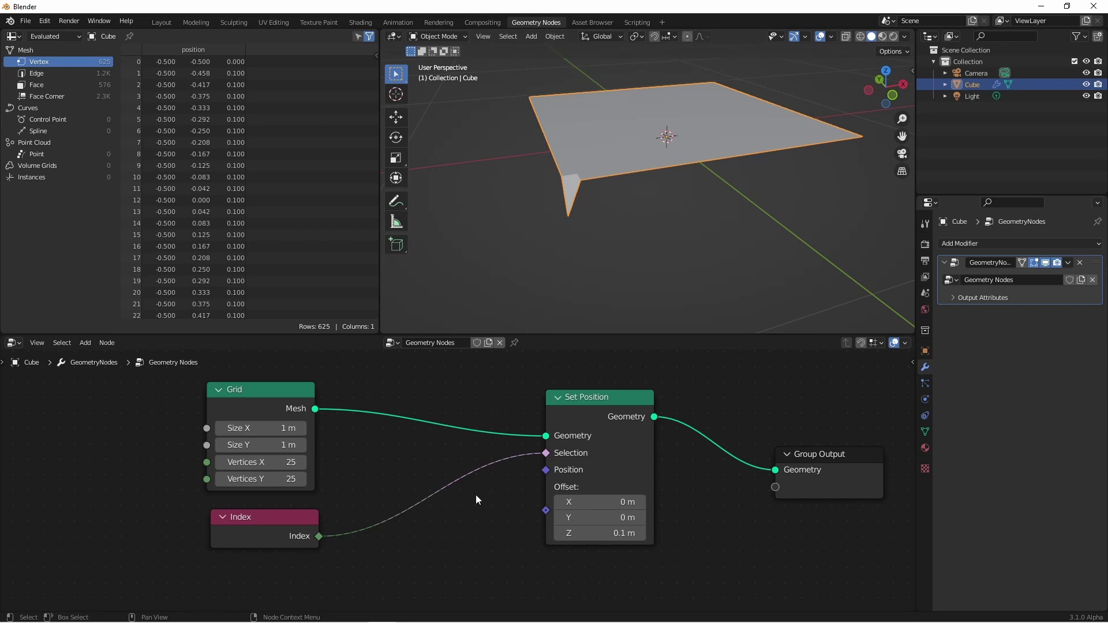
Insert a Math node on the Index link and set its operation to Compare.
key(shift+a)
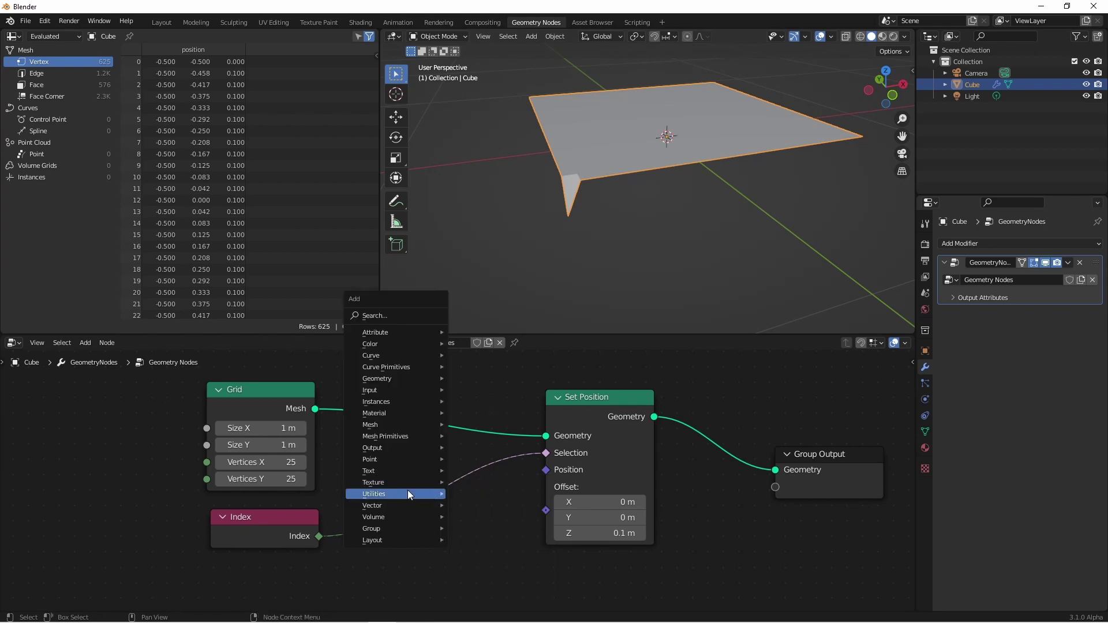
mouse_move(425, 491)
click(501, 459)
click(421, 504)
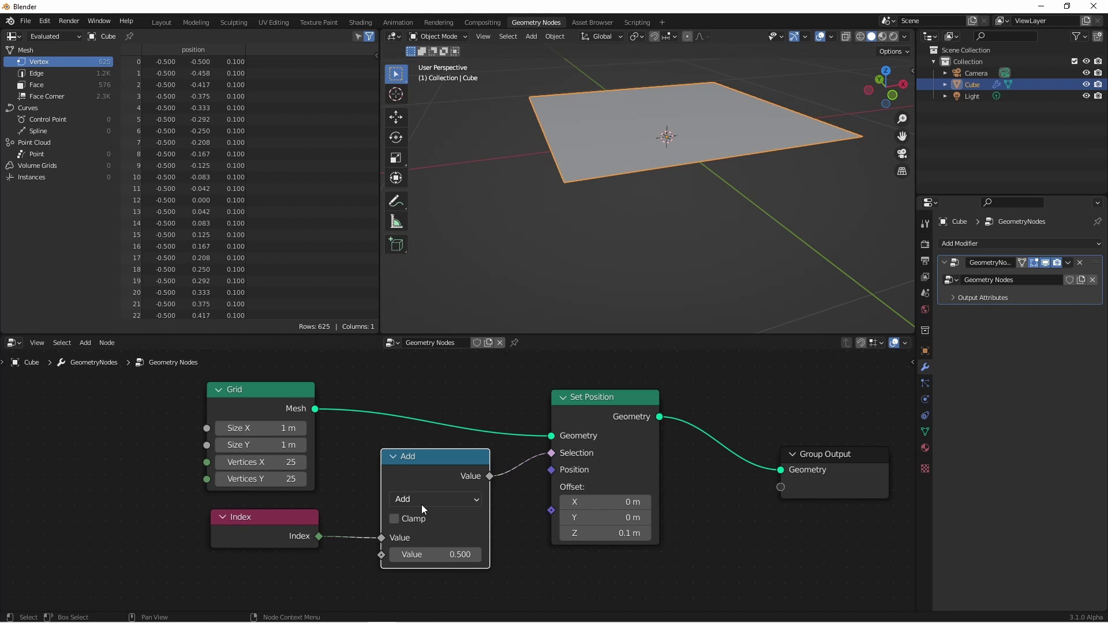
click(424, 499)
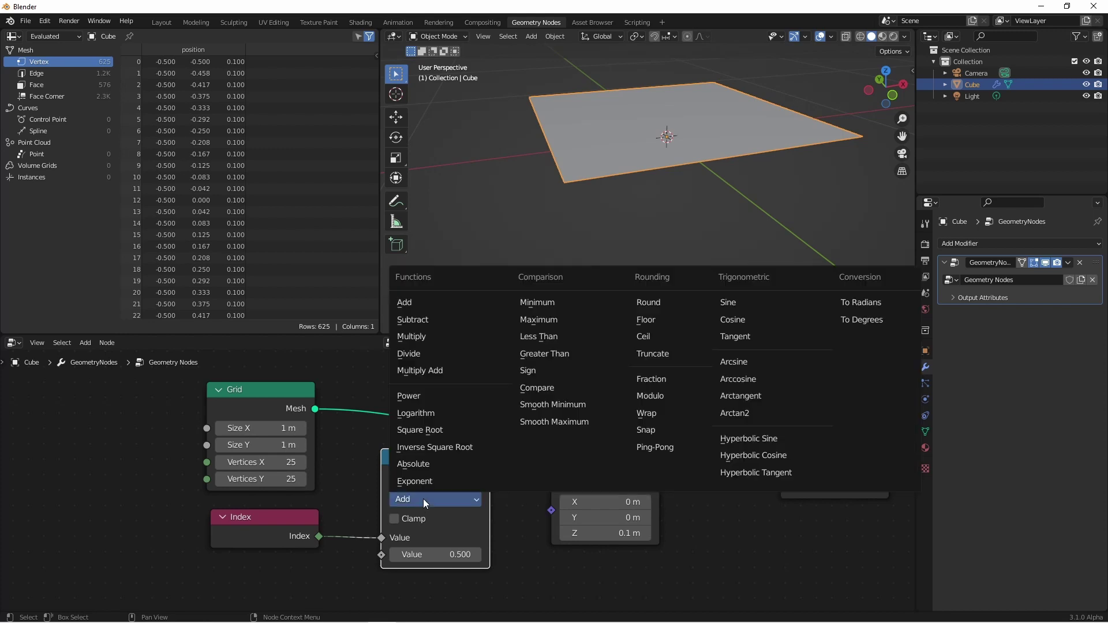
click(537, 387)
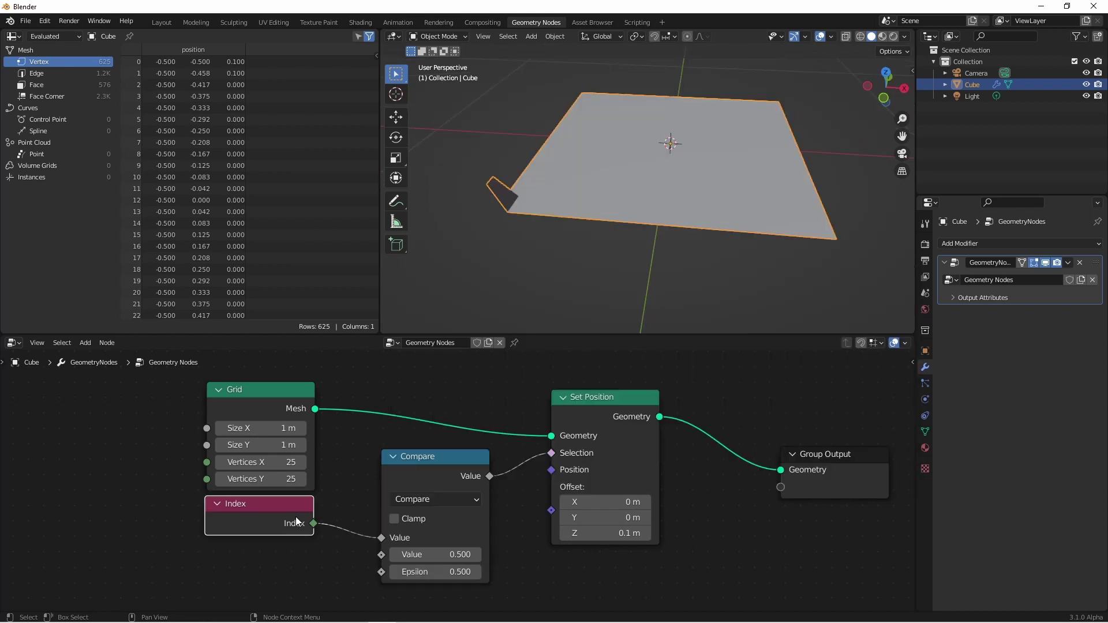
Add an Integer input node and link it to Compare's second Value.
key(shift+a)
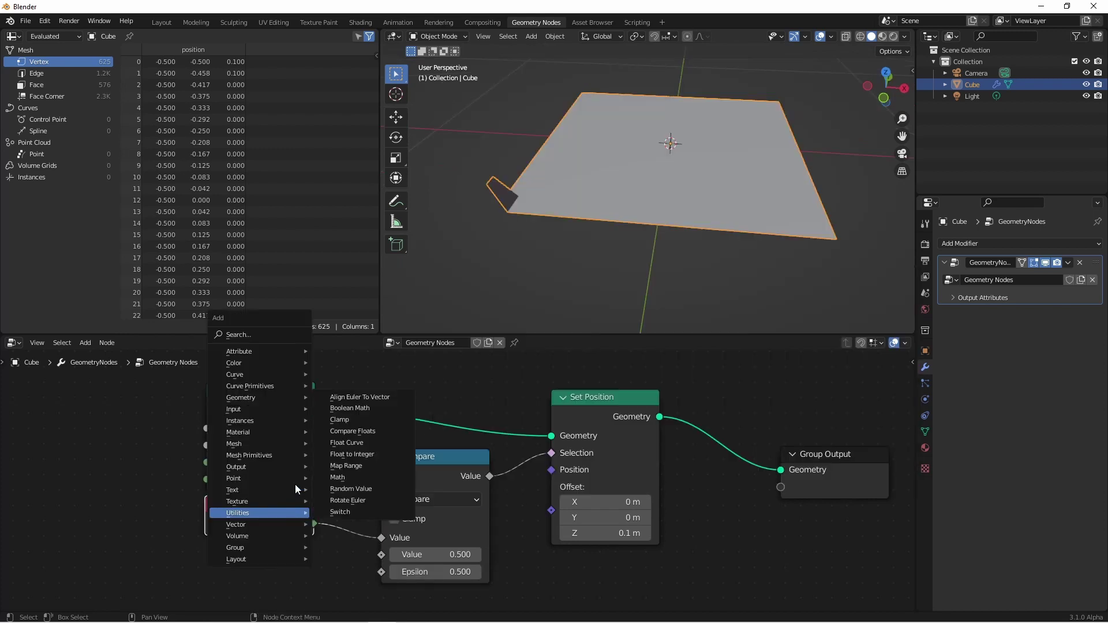
mouse_move(279, 411)
click(362, 441)
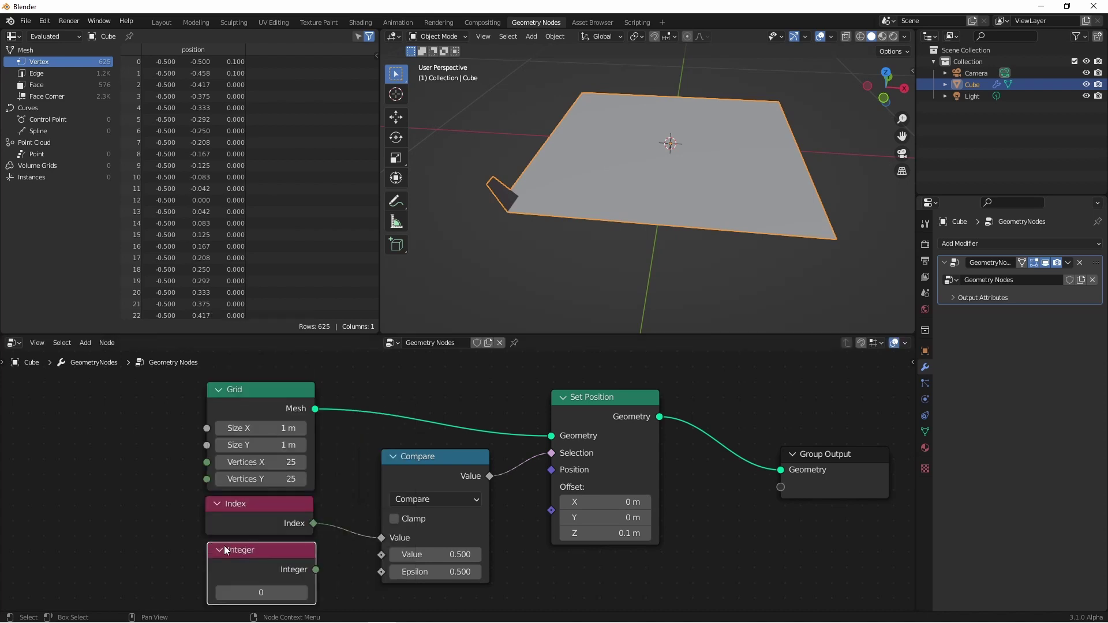
drag(316, 570, 381, 554)
middle_drag(384, 569, 362, 553)
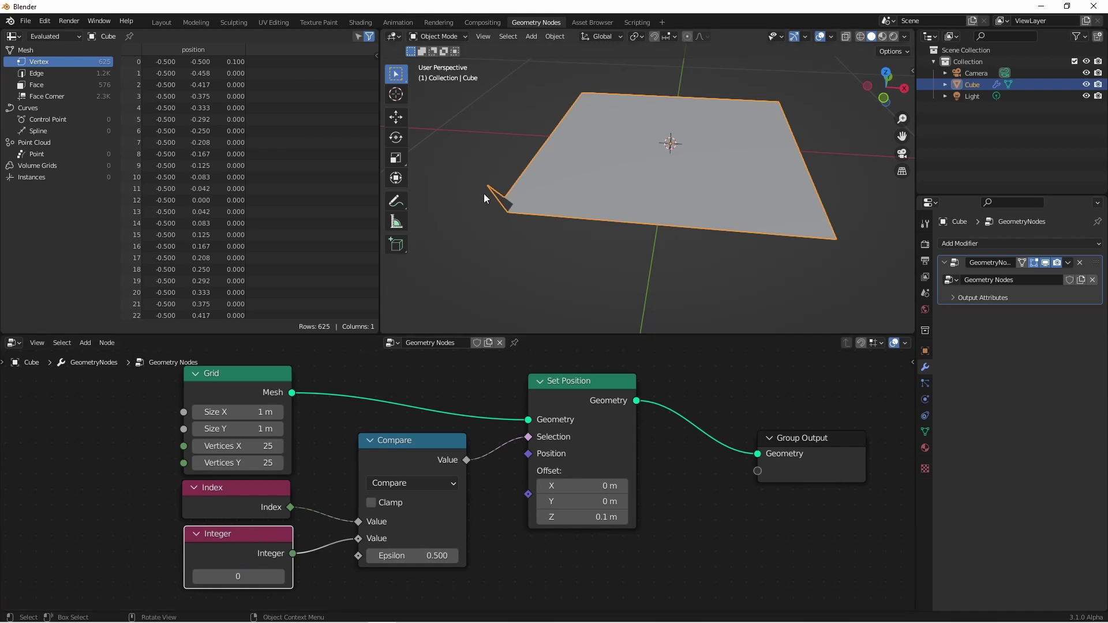
Try Integer values 10 and 33, then step it up to 36.
click(254, 576)
text(10)
key(Return)
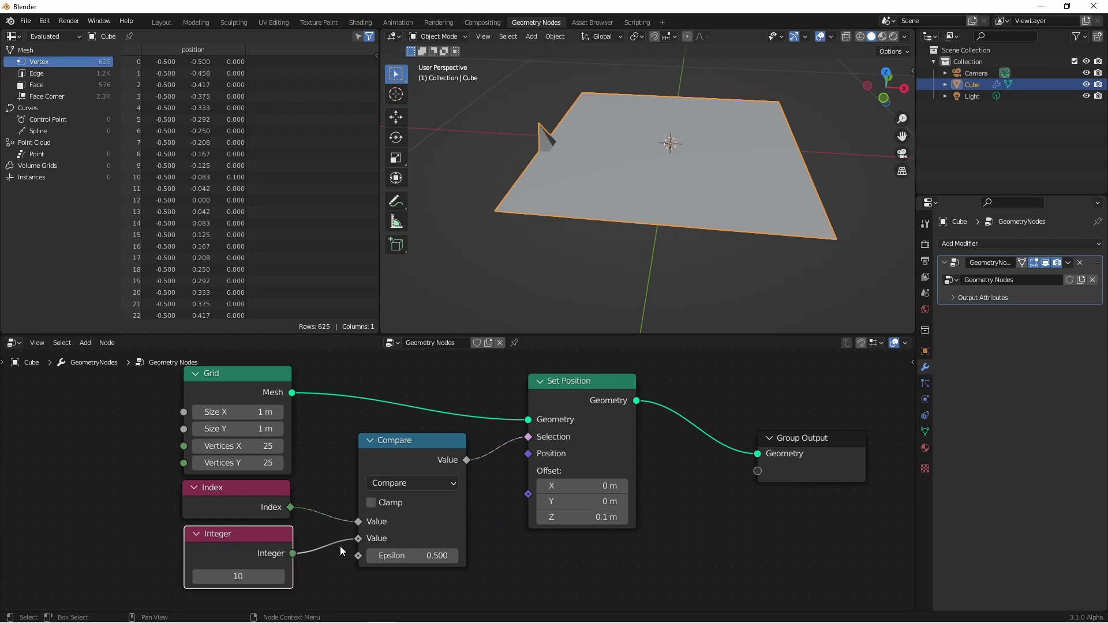
click(238, 576)
text(33)
key(Return)
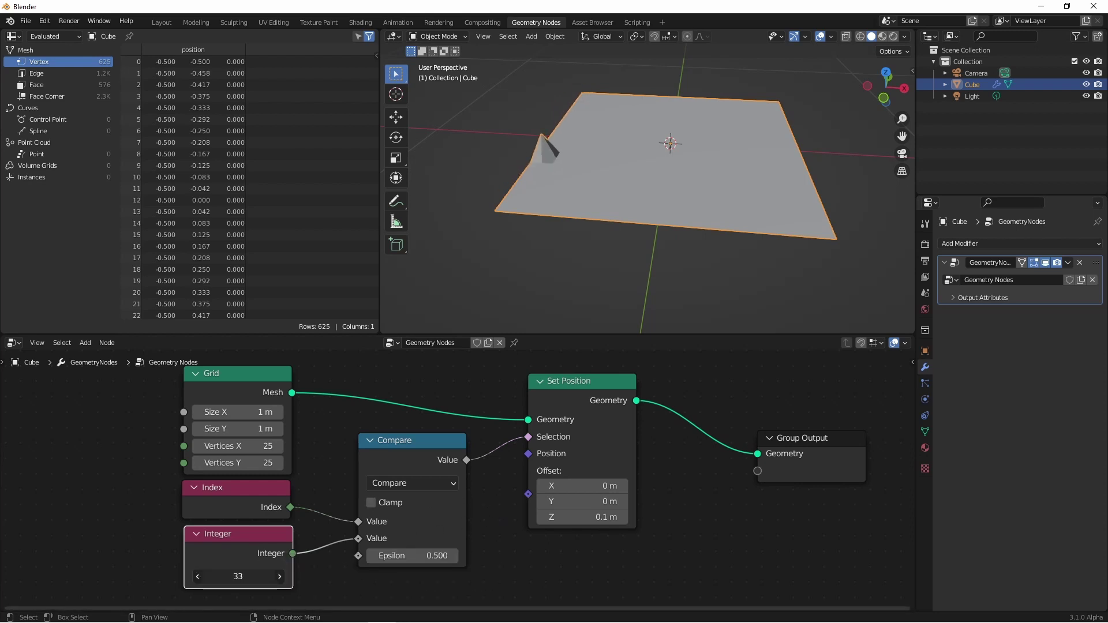
drag(237, 576, 286, 576)
Raise the Compare Epsilon to 6.100 and enter 378 as the Integer value.
scroll(459, 532, down, 2)
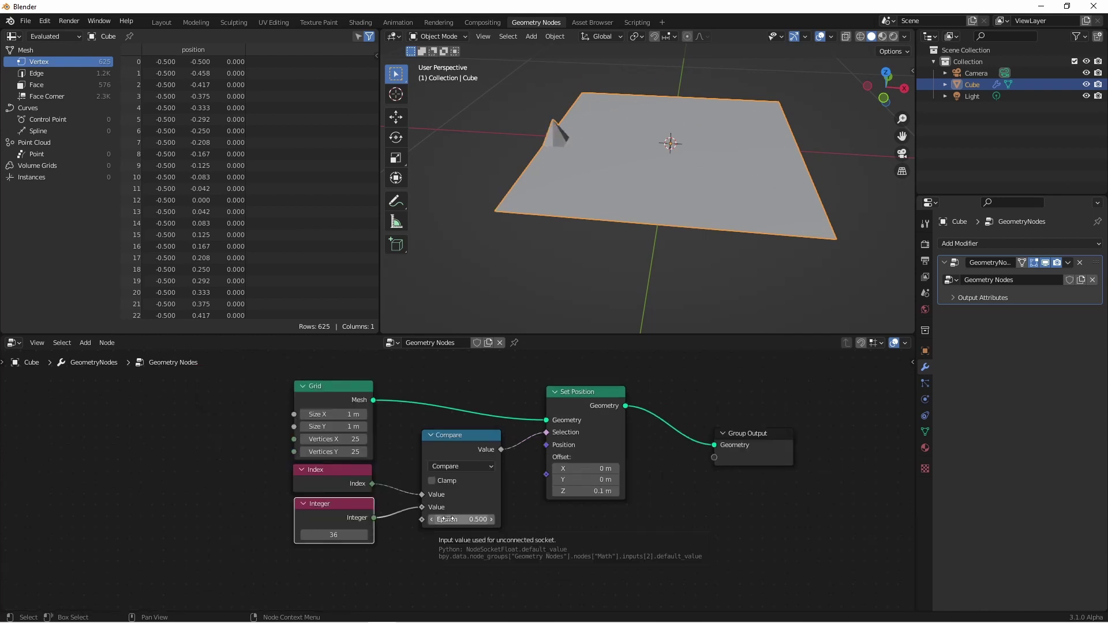
drag(447, 519, 535, 519)
click(333, 535)
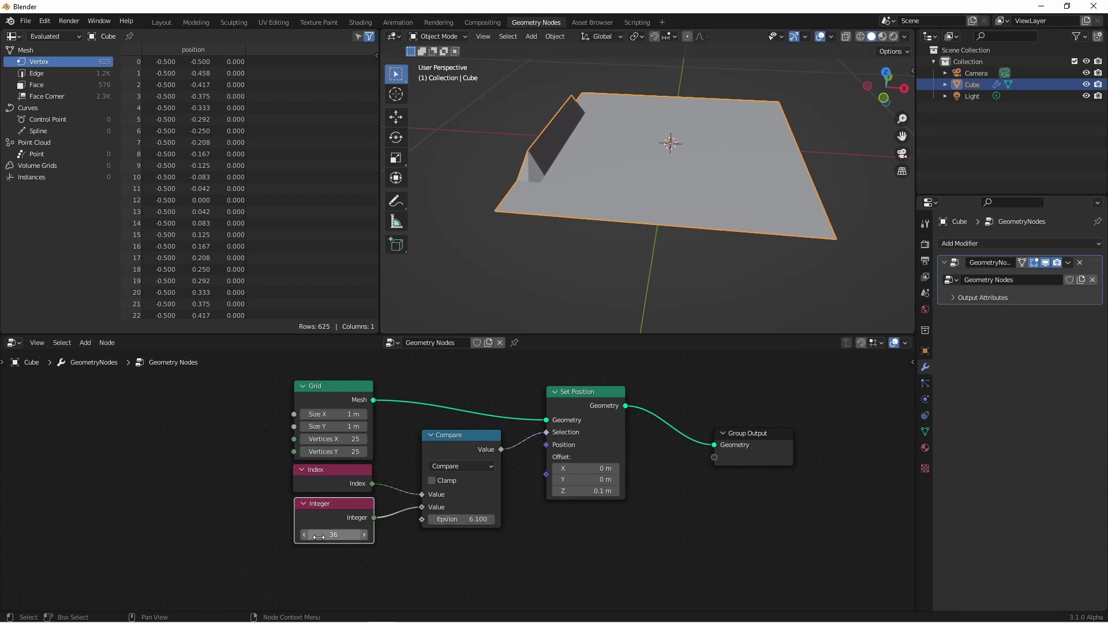
text(378)
key(Return)
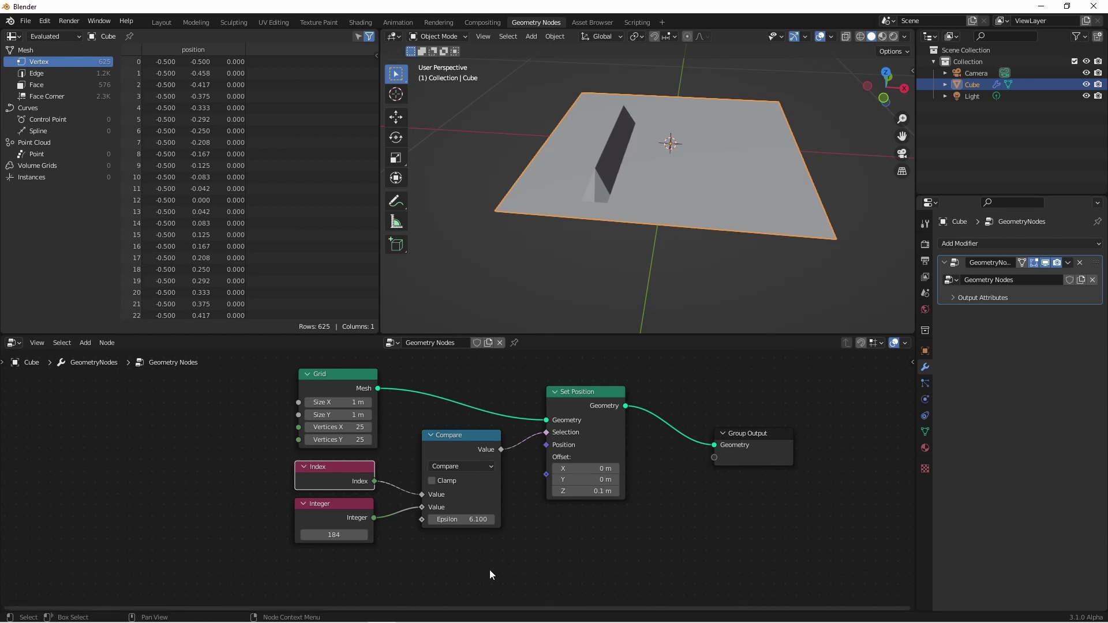
Delete the Index, Integer and Compare nodes and connect a Combine XYZ to Set Position's Offset.
drag(486, 568, 319, 478)
key(x)
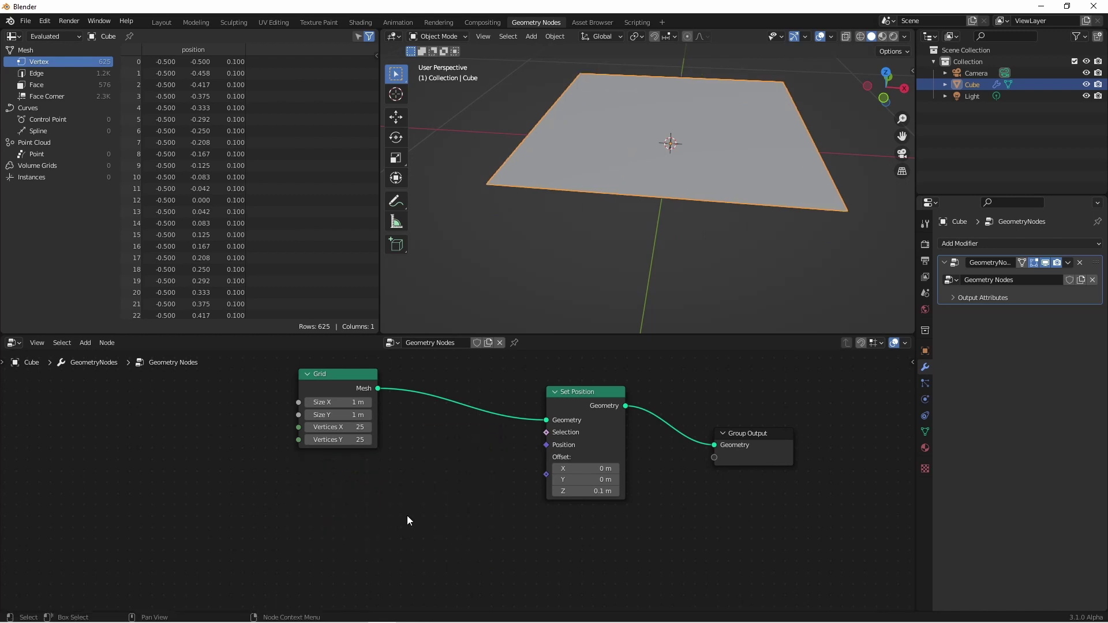
key(shift+a)
mouse_move(421, 579)
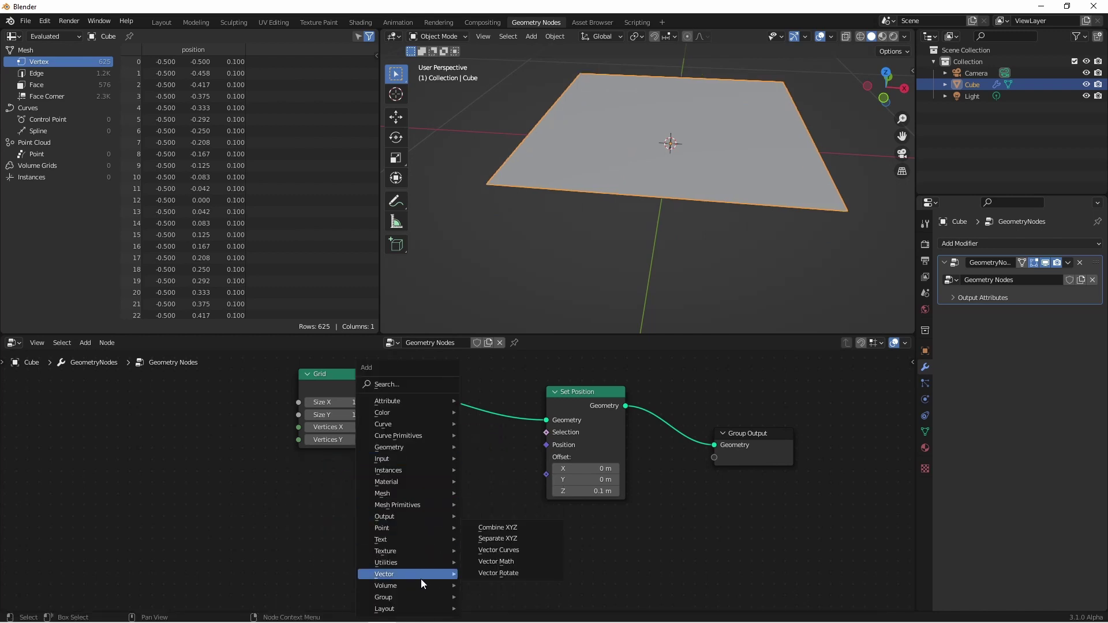
click(502, 527)
click(499, 493)
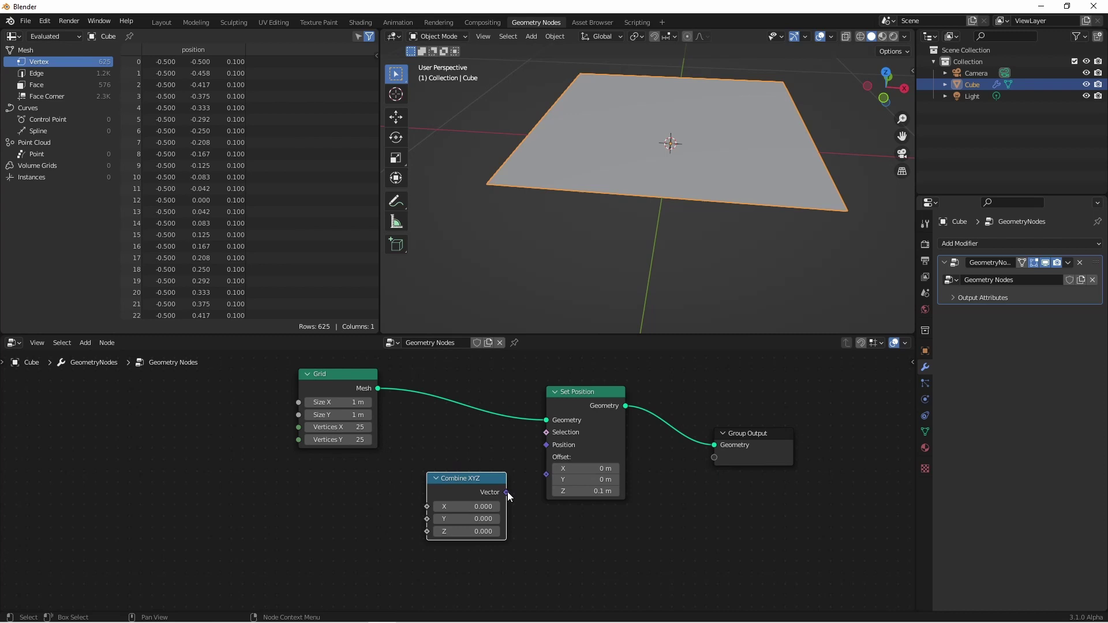
drag(507, 491, 542, 473)
drag(461, 478, 472, 477)
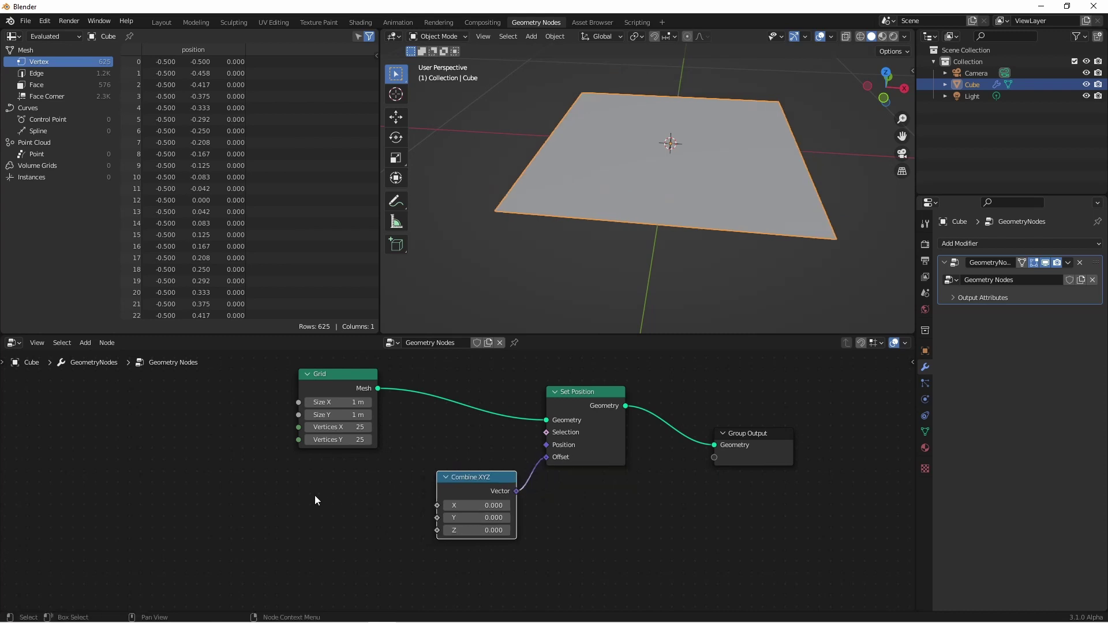
Add a Musgrave Texture node left of Combine XYZ.
key(shift+a)
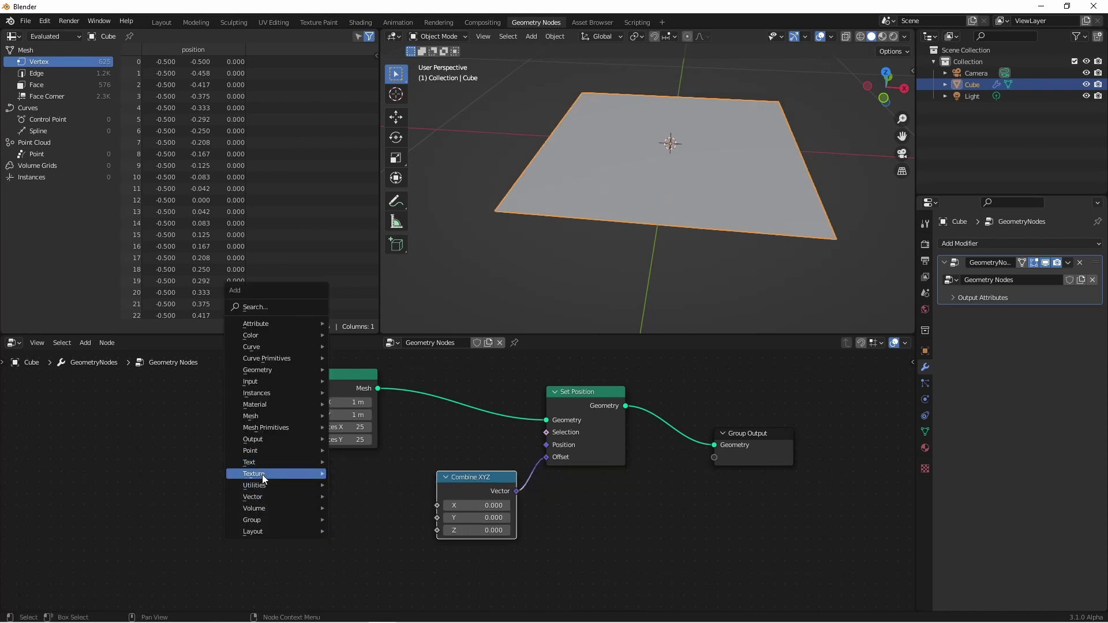
mouse_move(261, 476)
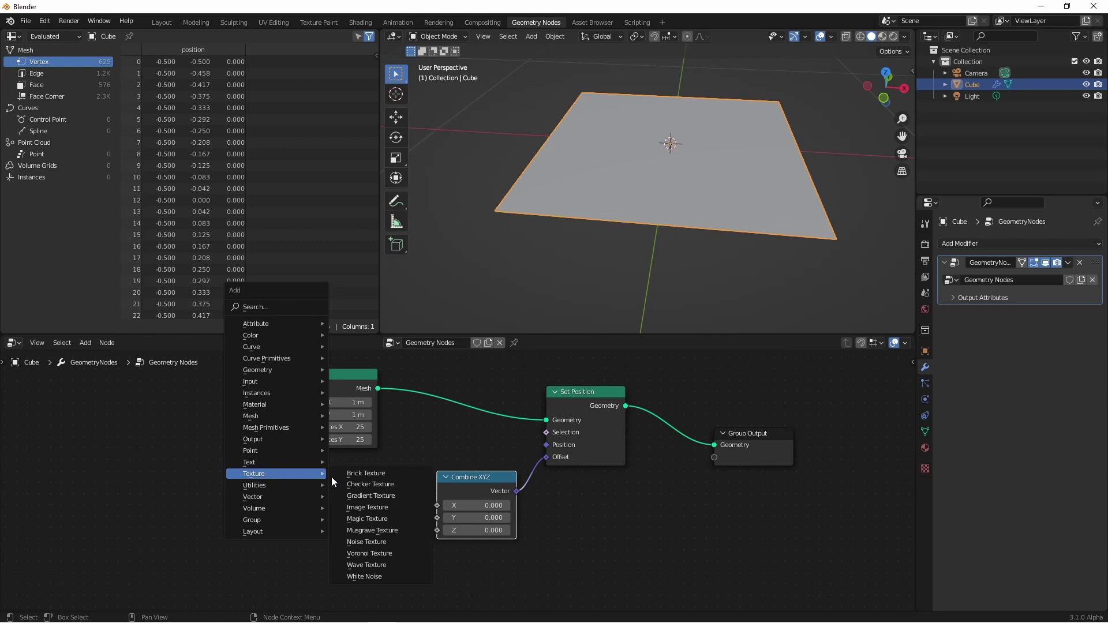
click(369, 530)
click(287, 459)
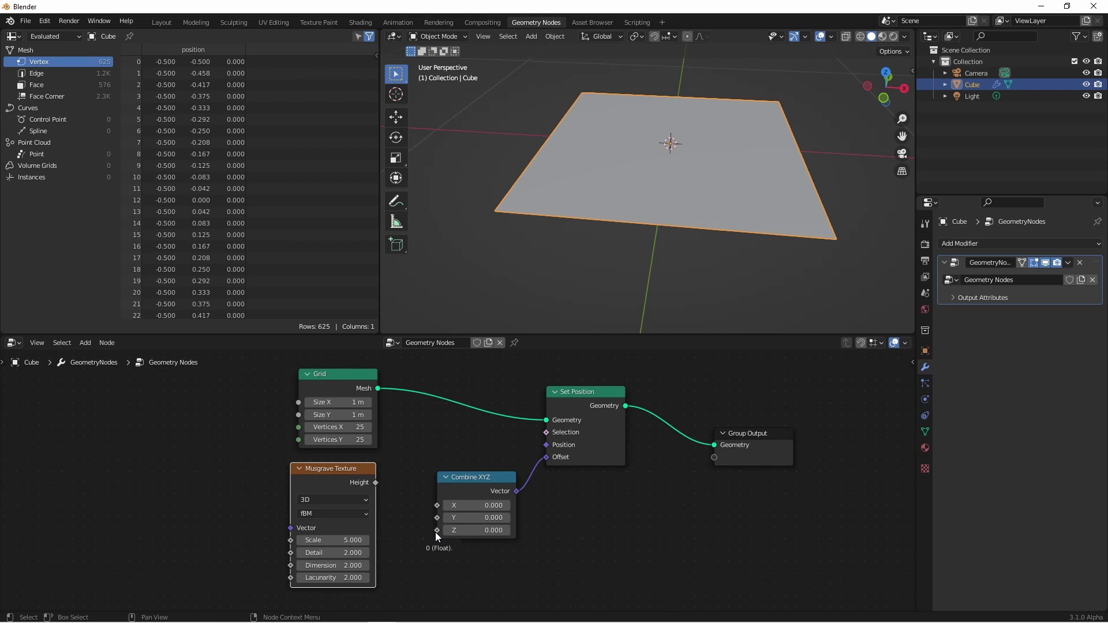
Link Musgrave Height to Combine XYZ's Z and move the Musgrave node left.
drag(375, 483, 437, 529)
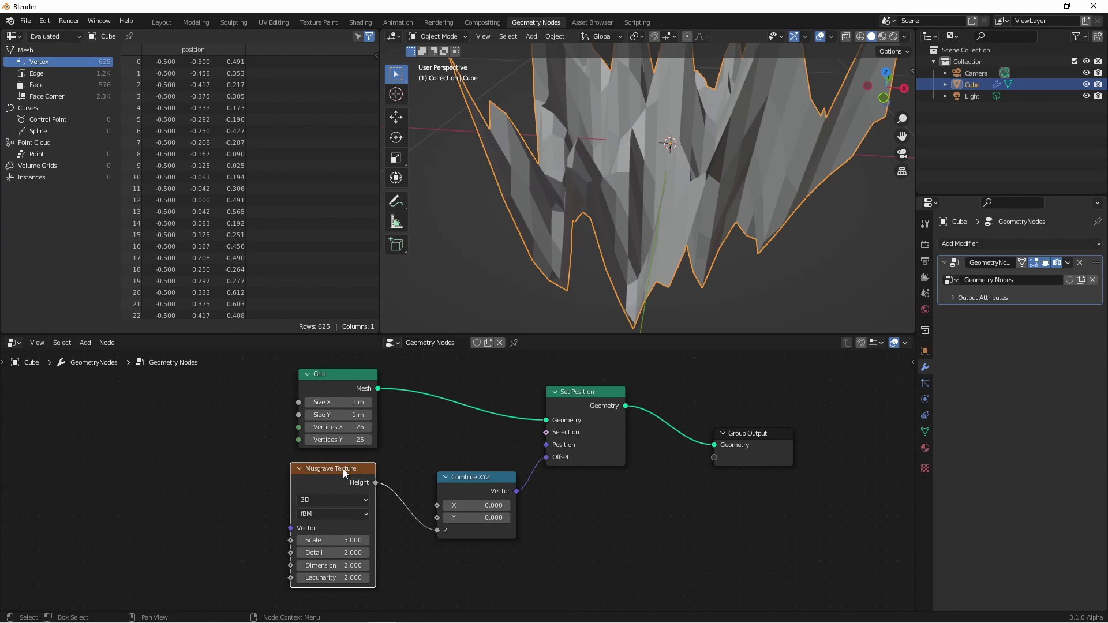
drag(344, 470, 353, 468)
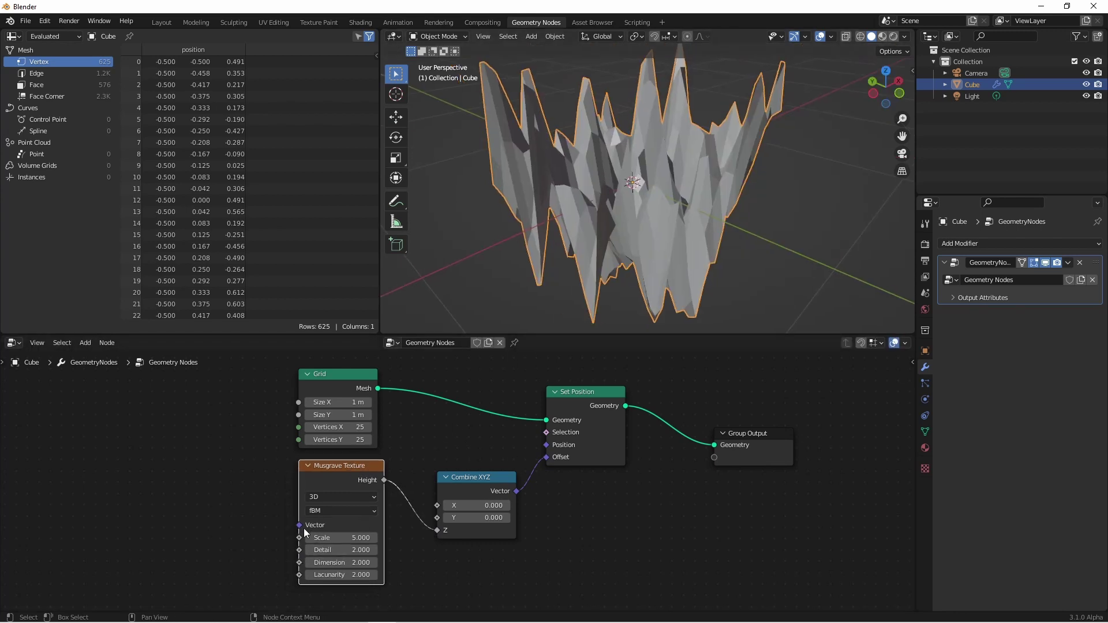
drag(351, 465, 259, 466)
Insert a Math node on the Musgrave link set to Divide by 5.660.
key(shift+a)
click(416, 565)
click(370, 497)
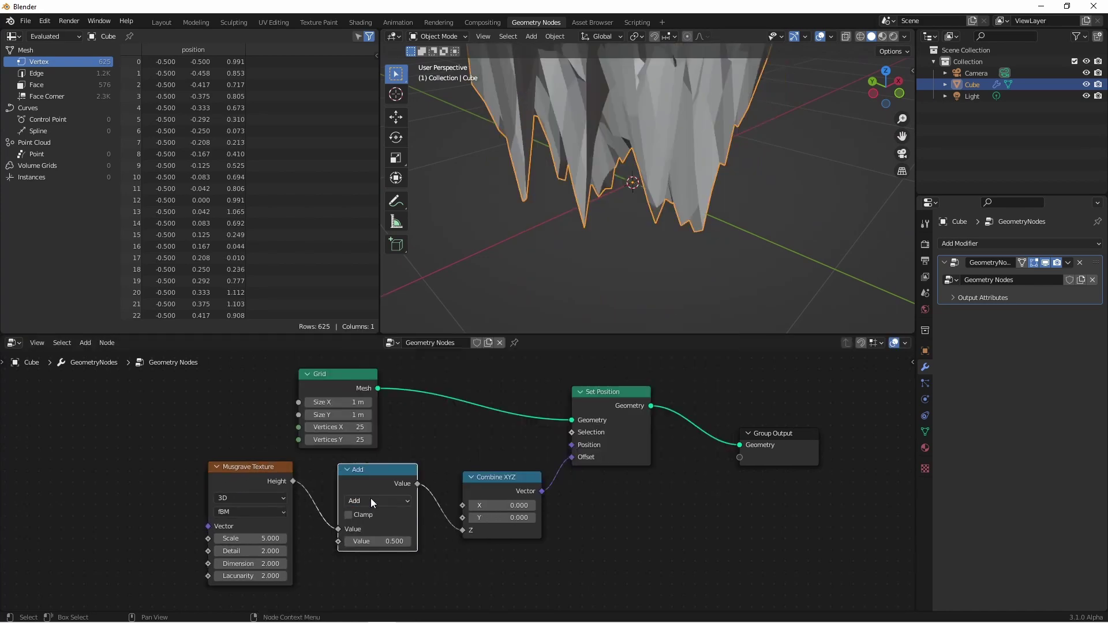
click(371, 497)
click(362, 395)
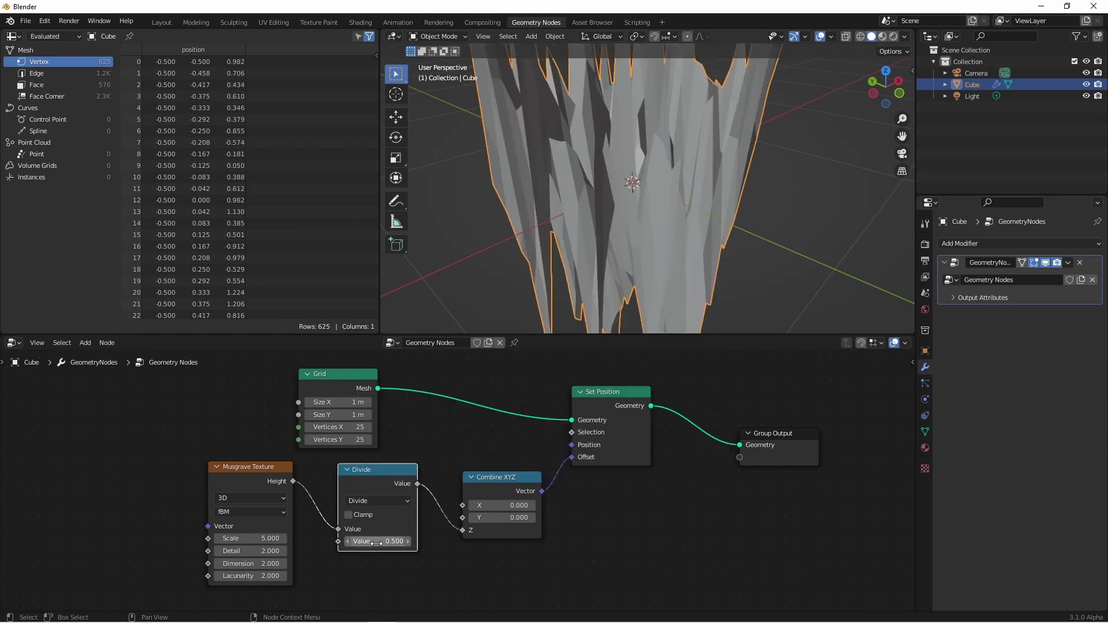
drag(364, 541, 473, 542)
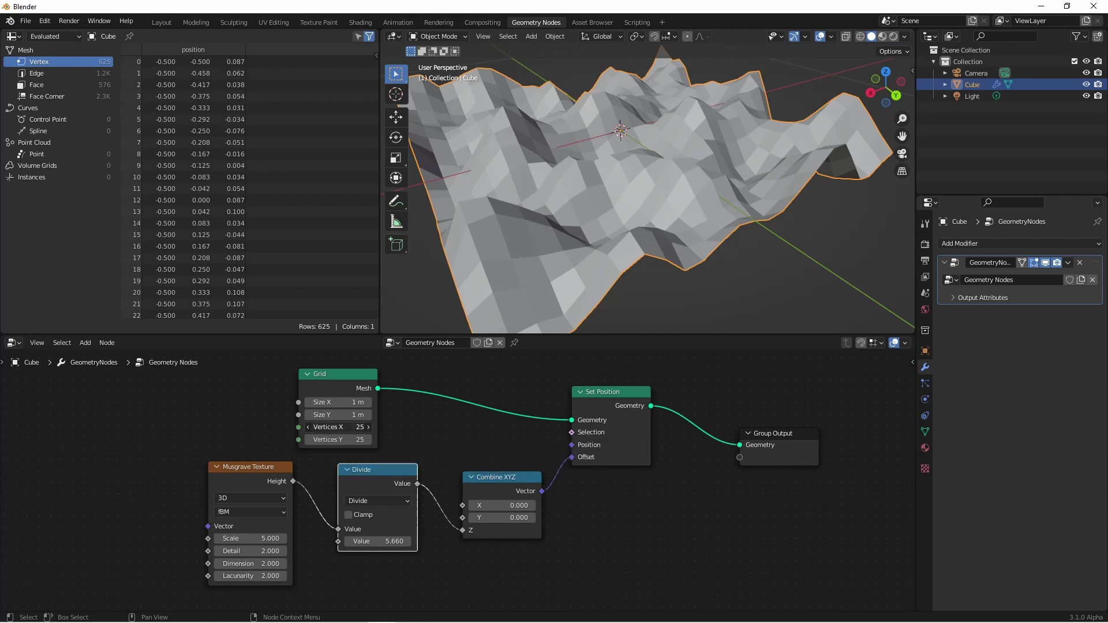
Try 50 vertices for both Grid counts, then revert them to 25.
drag(330, 427, 330, 440)
text(50)
key(Return)
key(ctrl+z)
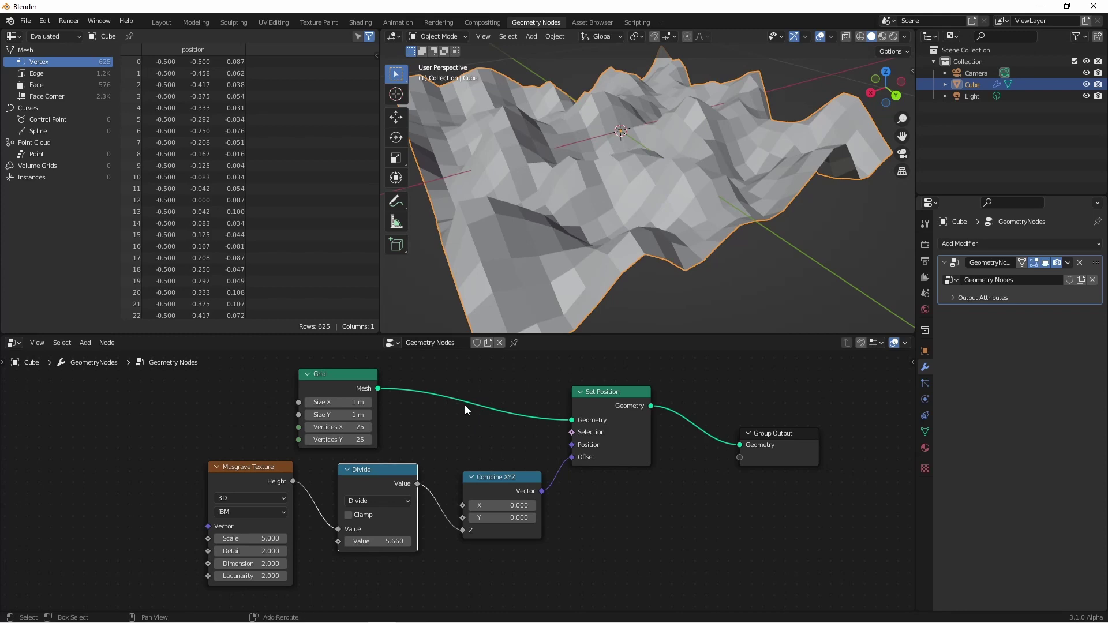
Insert a level-3 Subdivide Mesh node between Grid and Set Position.
key(shift+a)
click(540, 462)
click(479, 421)
scroll(499, 445, down, 1)
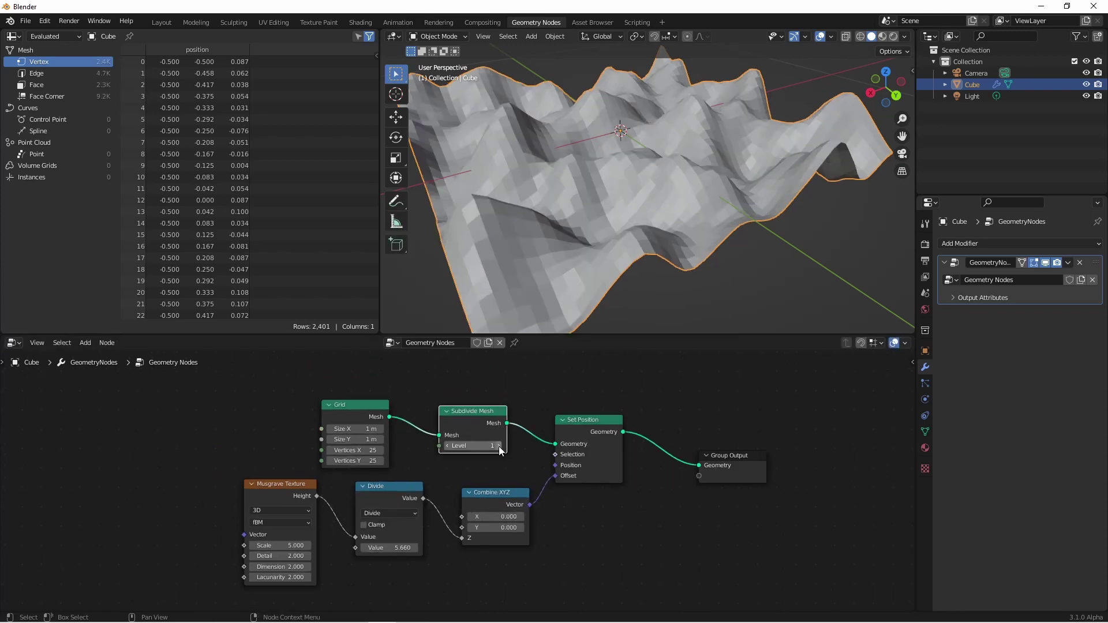
click(499, 445)
click(499, 445)
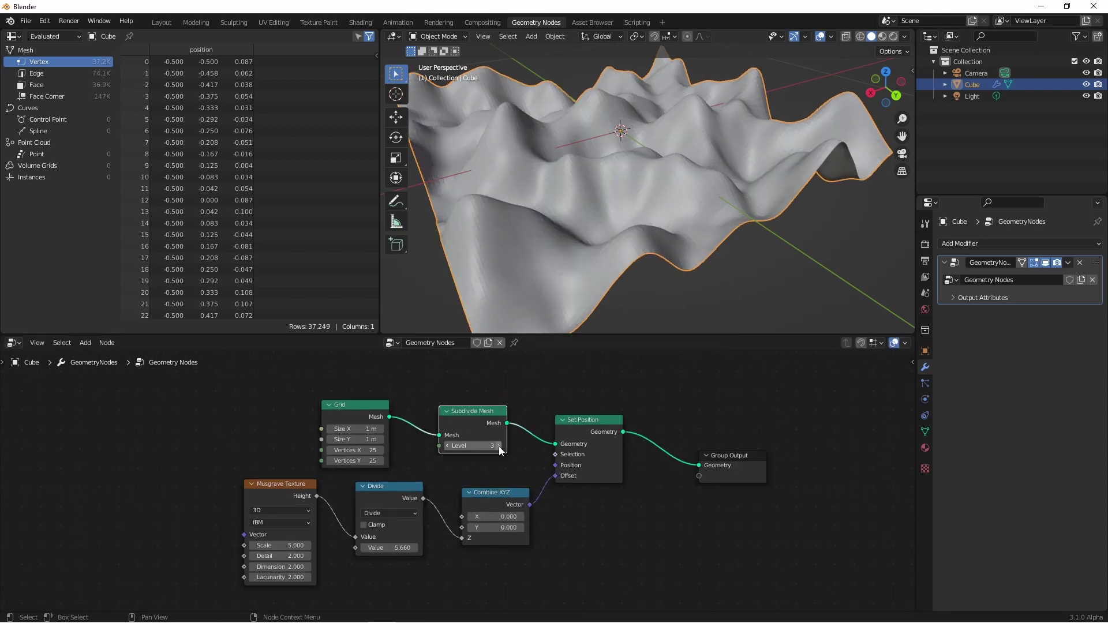
mouse_move(736, 195)
middle_down()
mouse_move(649, 206)
mouse_move(439, 186)
mouse_move(504, 432)
mouse_move(704, 127)
middle_up()
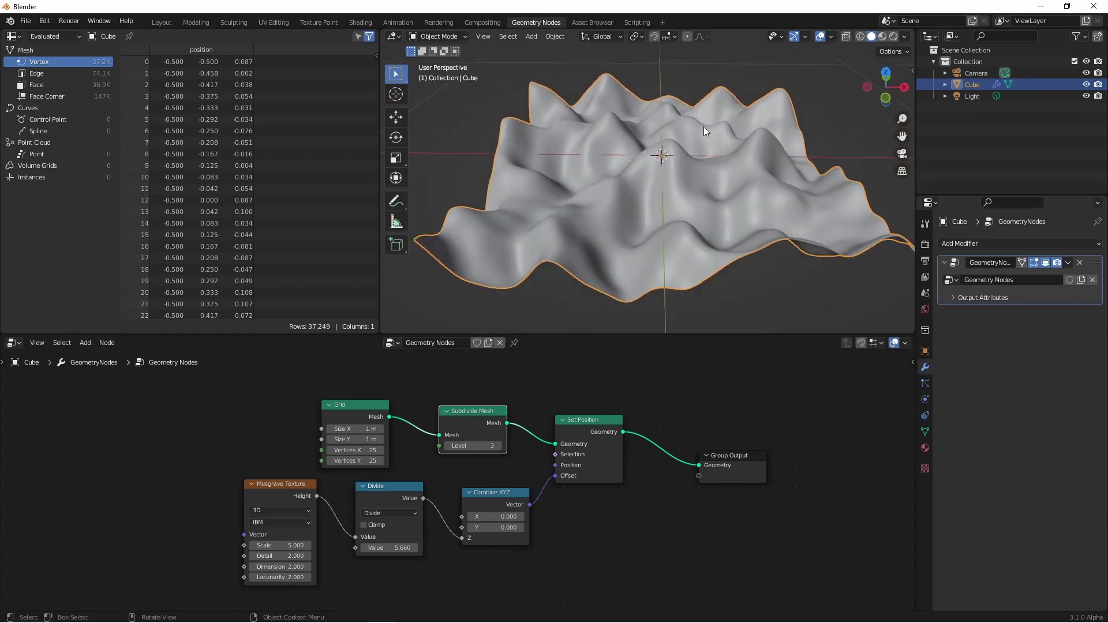